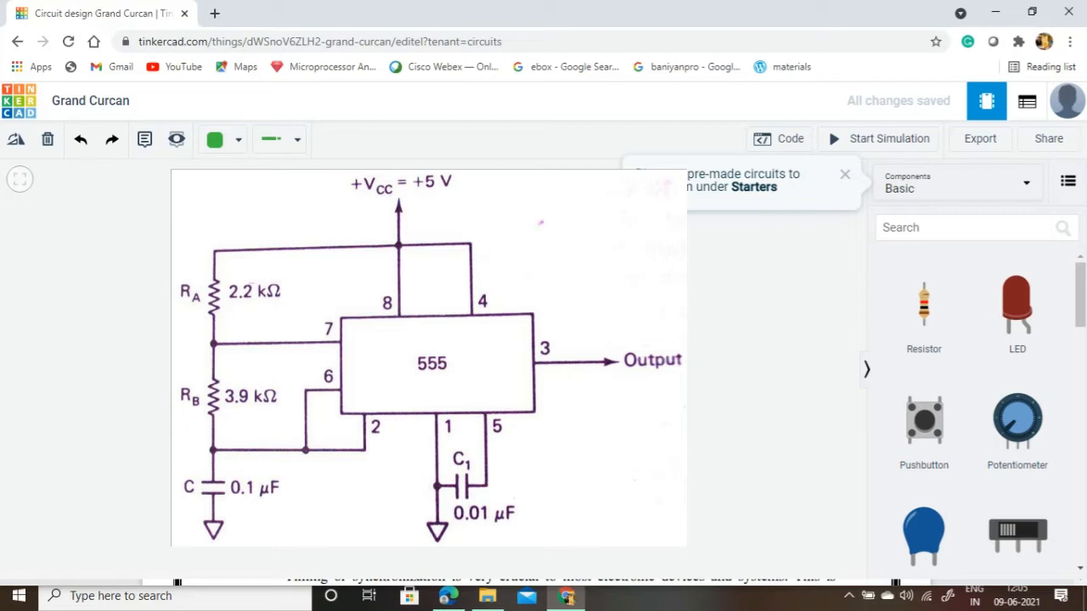
Step: Search the components for "Power" and place a power supply above and left of the breadboard
click(957, 223)
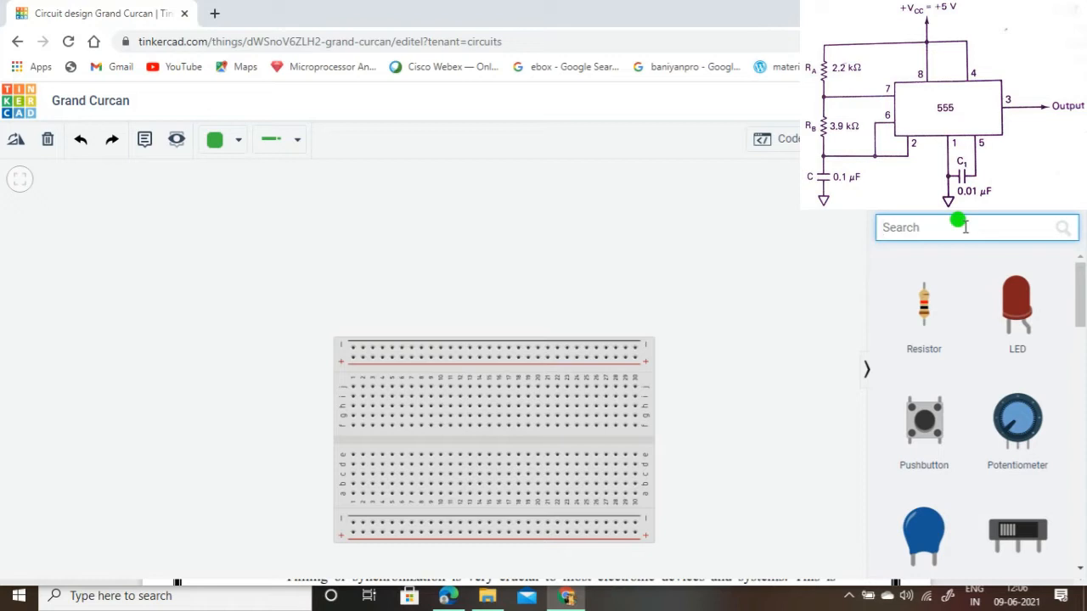
text(Power)
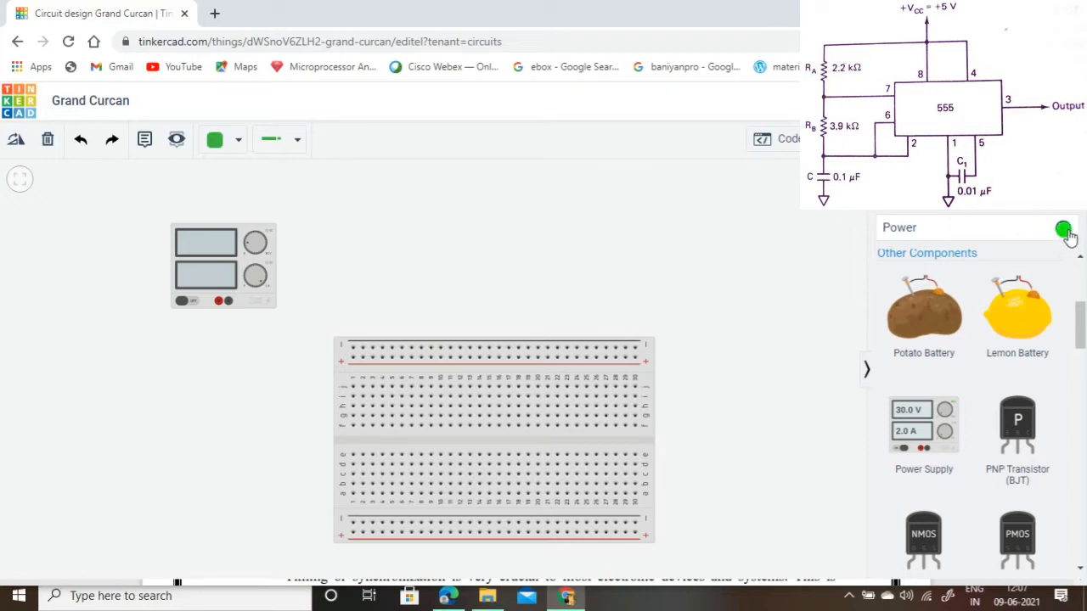
click(1063, 229)
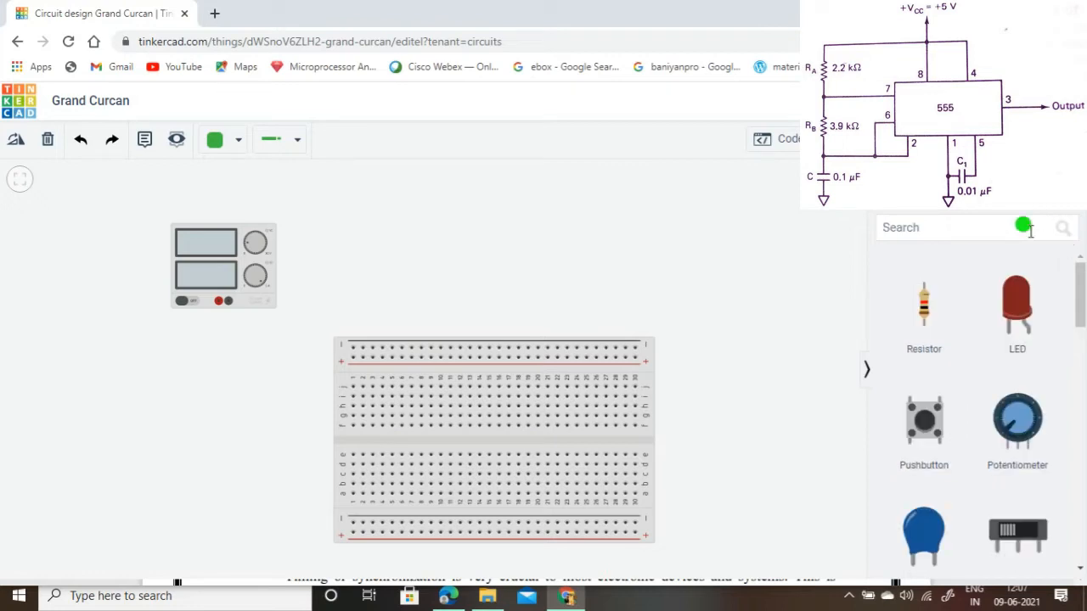
Step: Search the components for "555" and place the timer across the breadboard's centre gap
click(922, 228)
text(555)
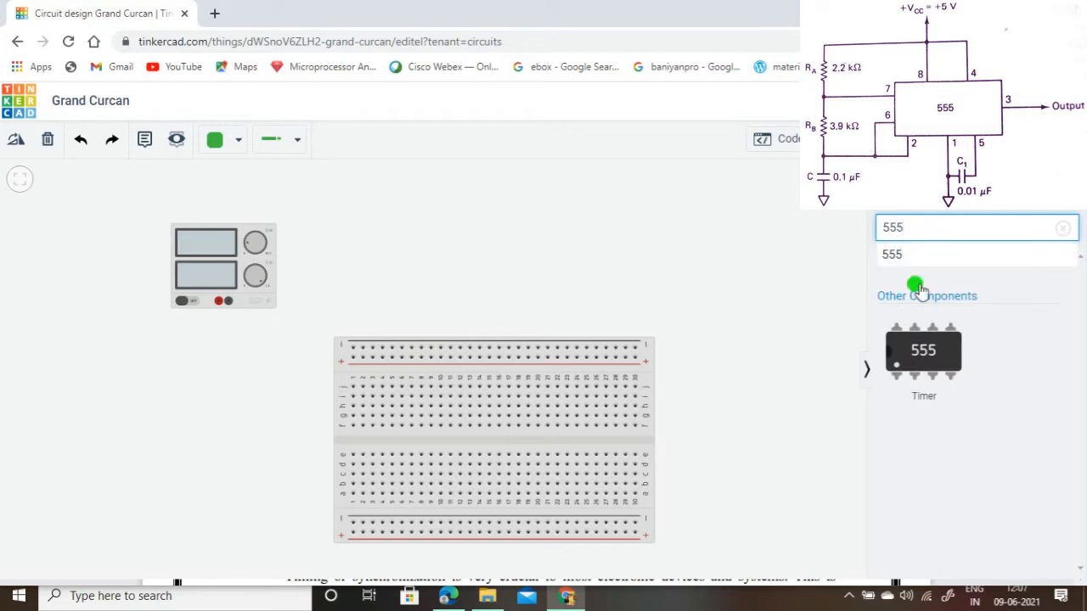
click(469, 432)
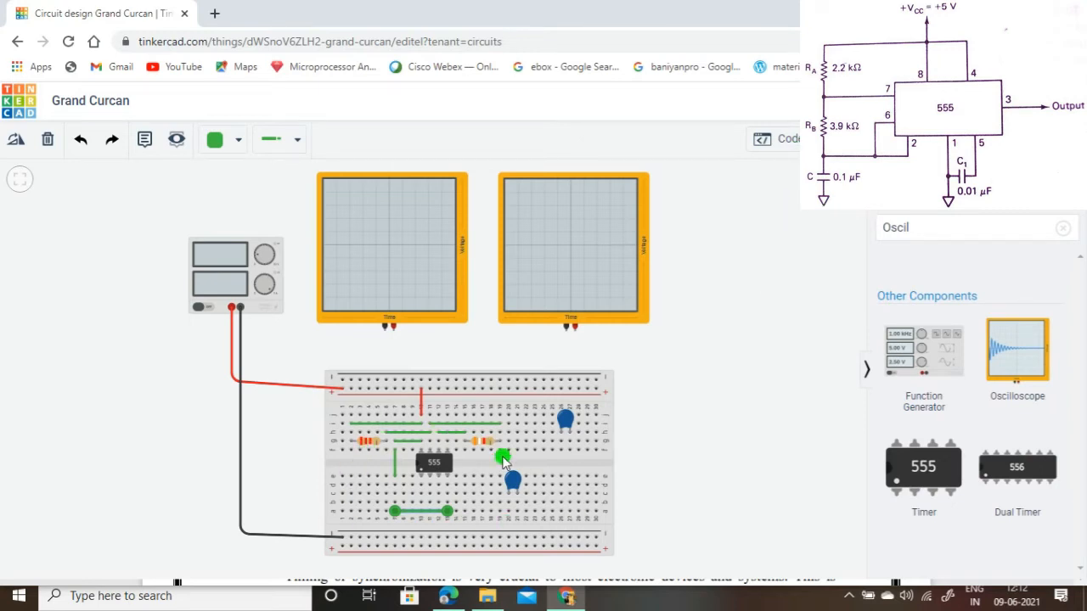
Step: Wire column 14 across the breadboard's centre gap and on to the timer's column 11 in row d, in purple
click(456, 450)
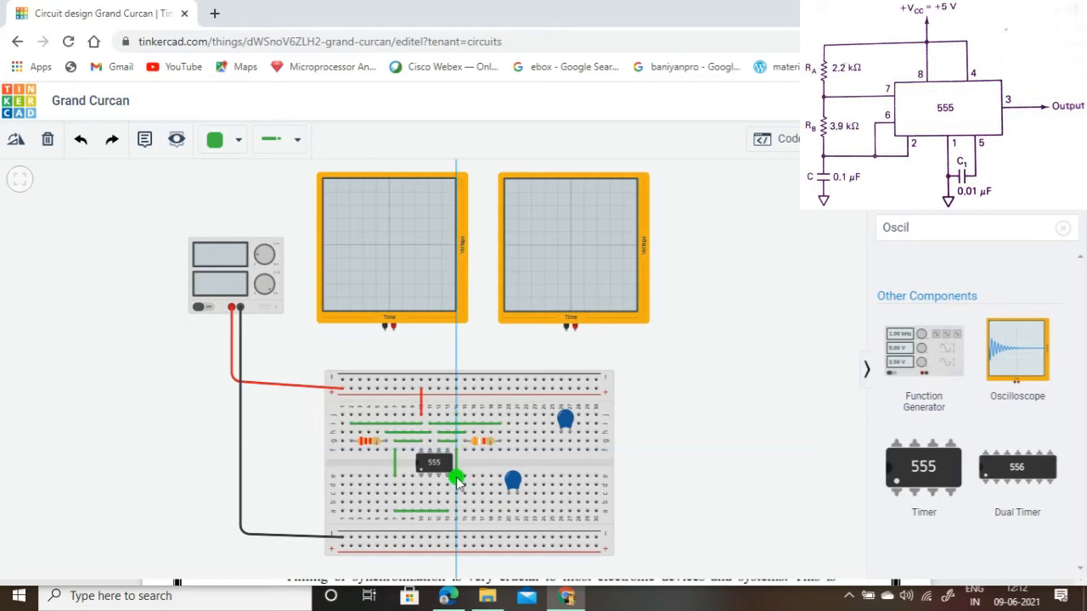
click(456, 478)
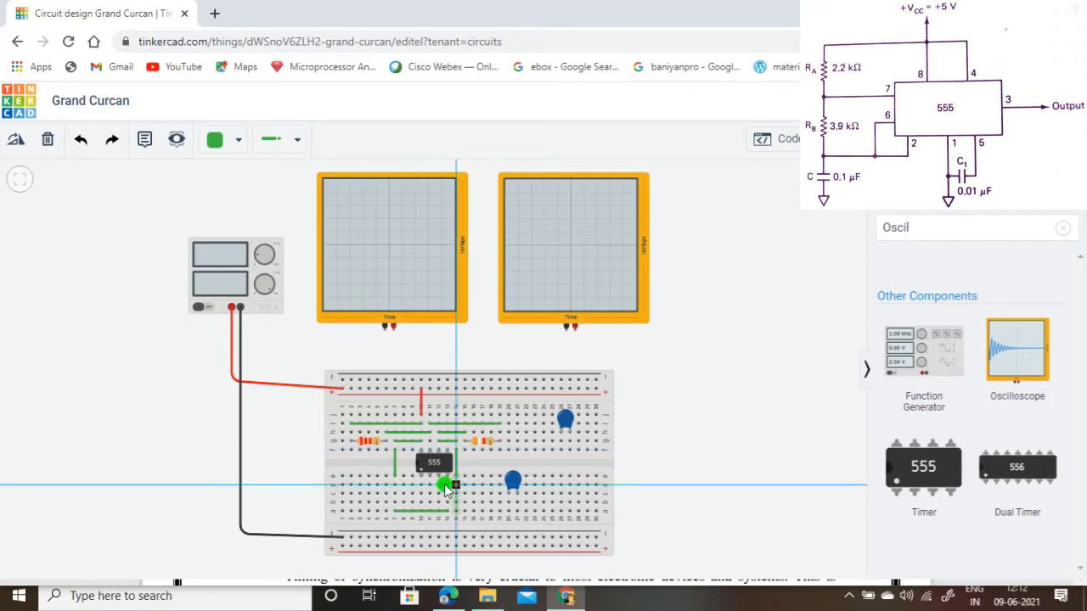
click(431, 484)
key(8)
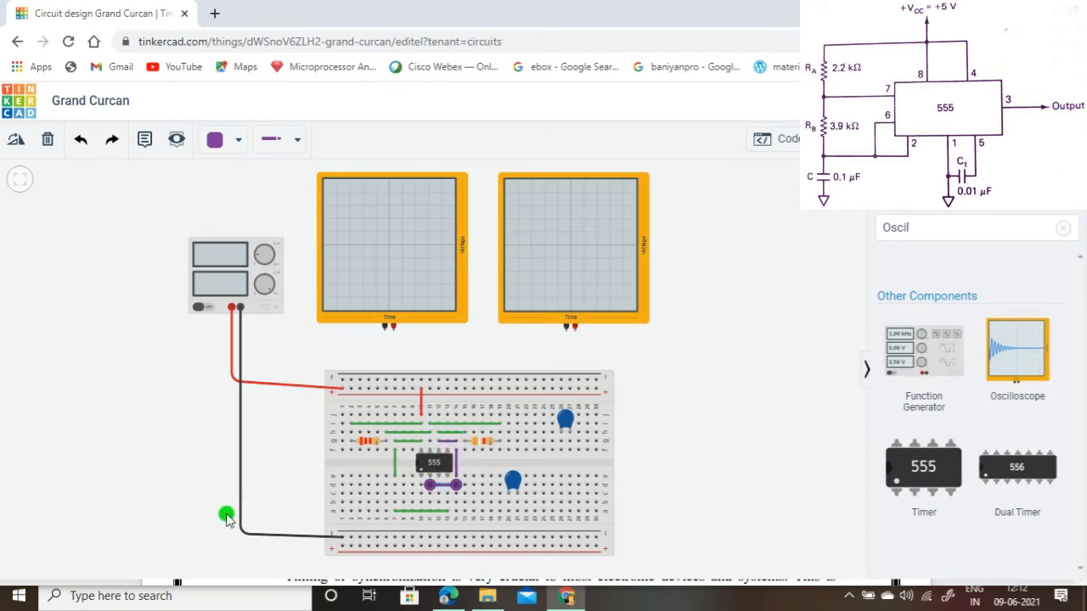
Step: Recolour the row d wire black and connect column 11 to the lower negative rail with a black wire
click(238, 139)
click(240, 194)
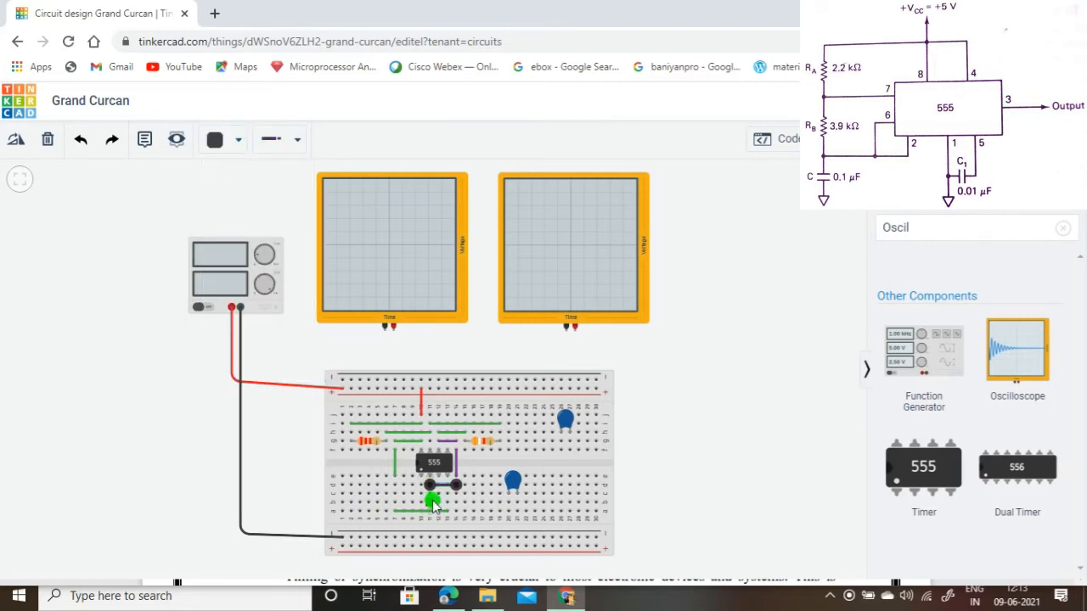
click(431, 501)
click(429, 537)
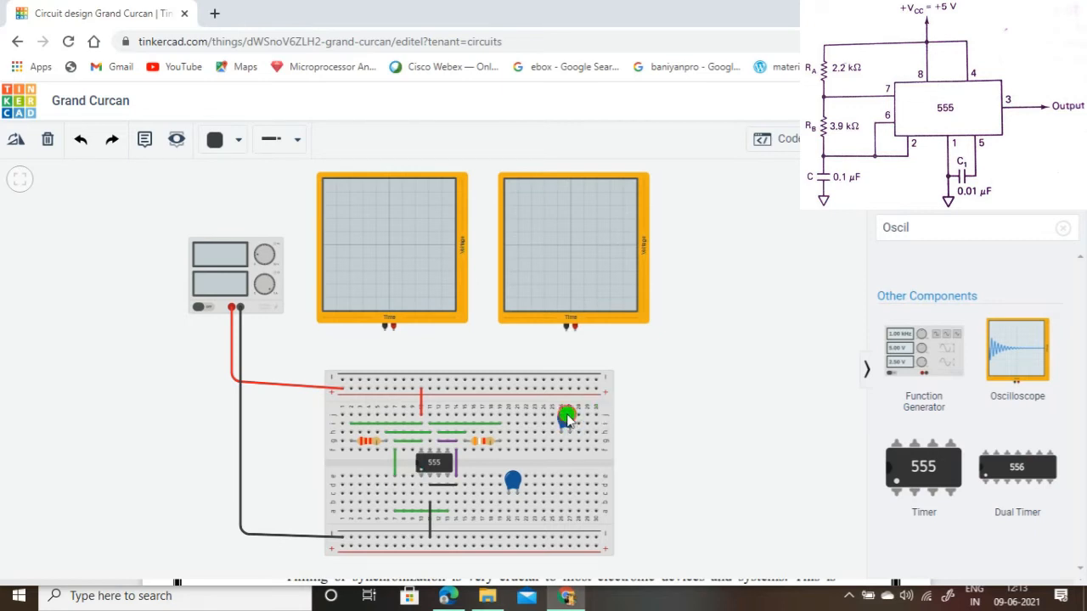
Step: Set the upper capacitor's capacitance to 0.01 µF and move it to columns 21 and 22
click(566, 419)
click(837, 240)
click(843, 289)
drag(774, 238, 722, 239)
text(0.01)
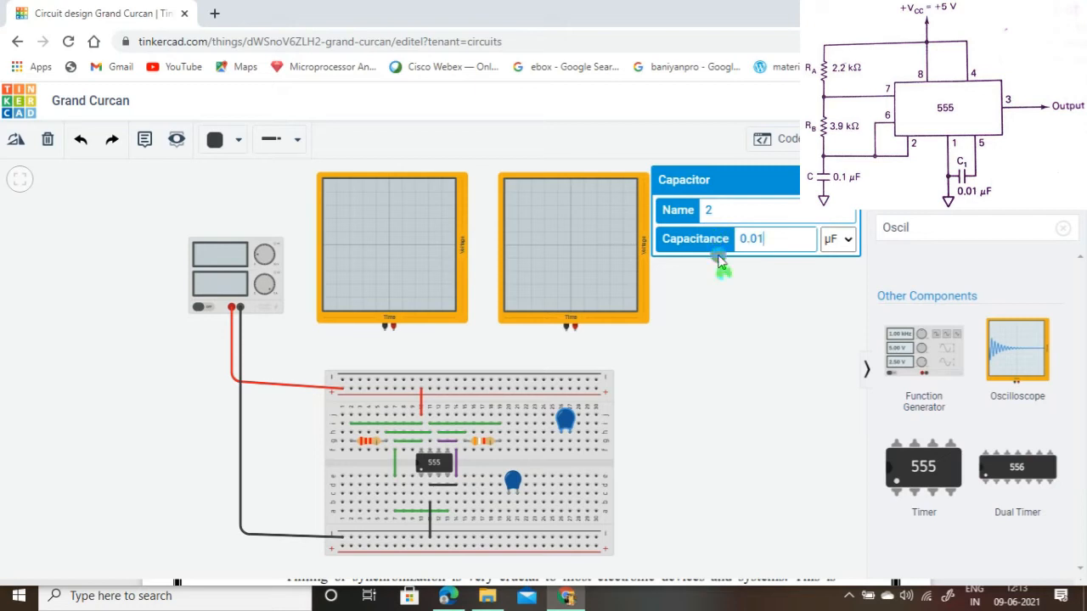
click(723, 383)
drag(566, 416, 516, 414)
click(660, 407)
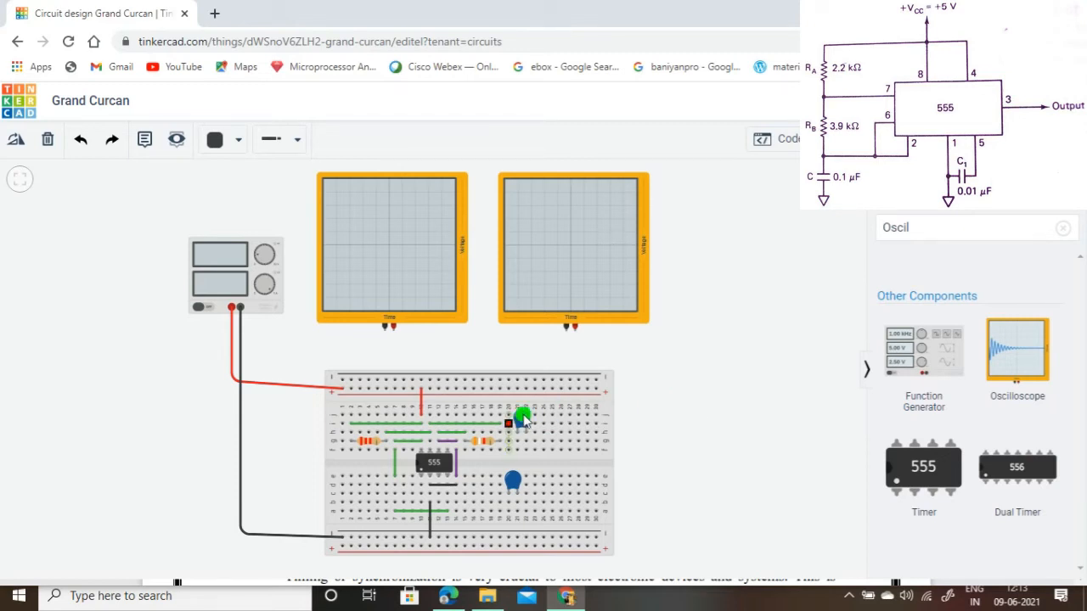
Step: Try to wire the timer's column 13 to the upper capacitor's column 21 in row j
click(448, 440)
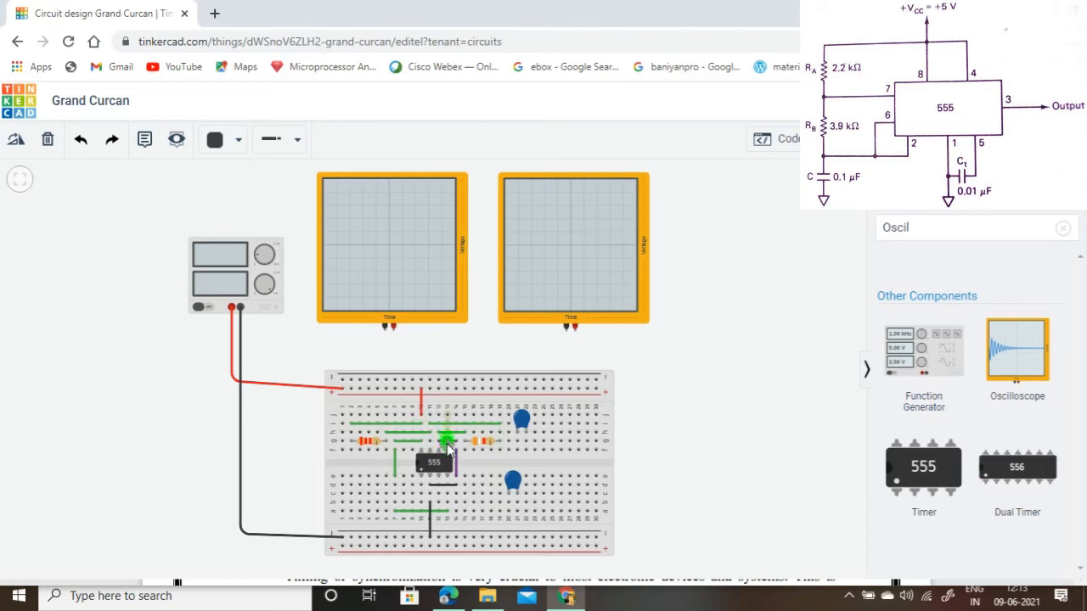
click(446, 418)
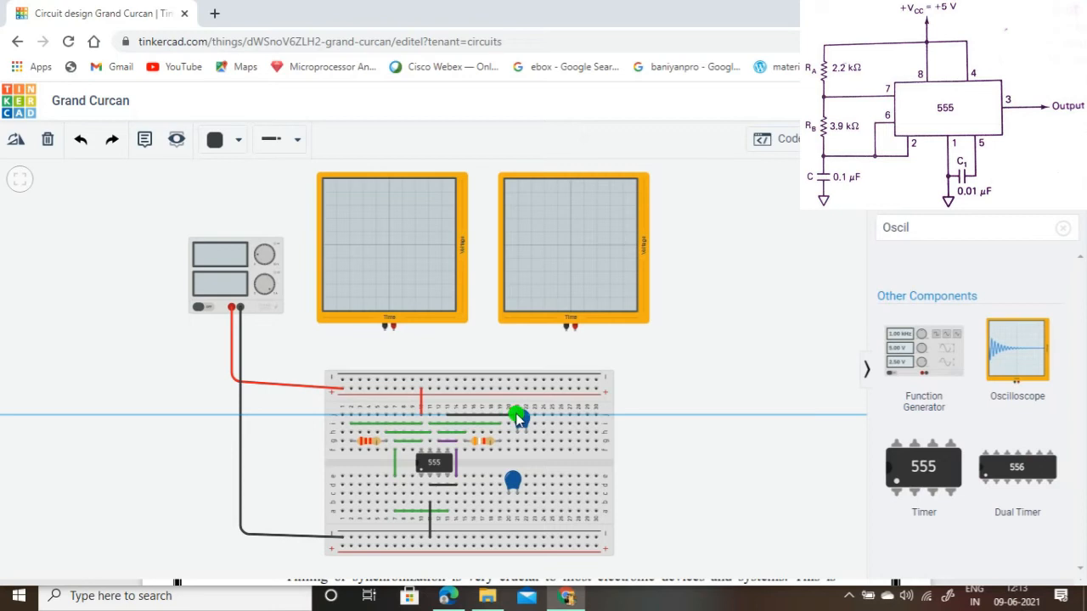
click(520, 418)
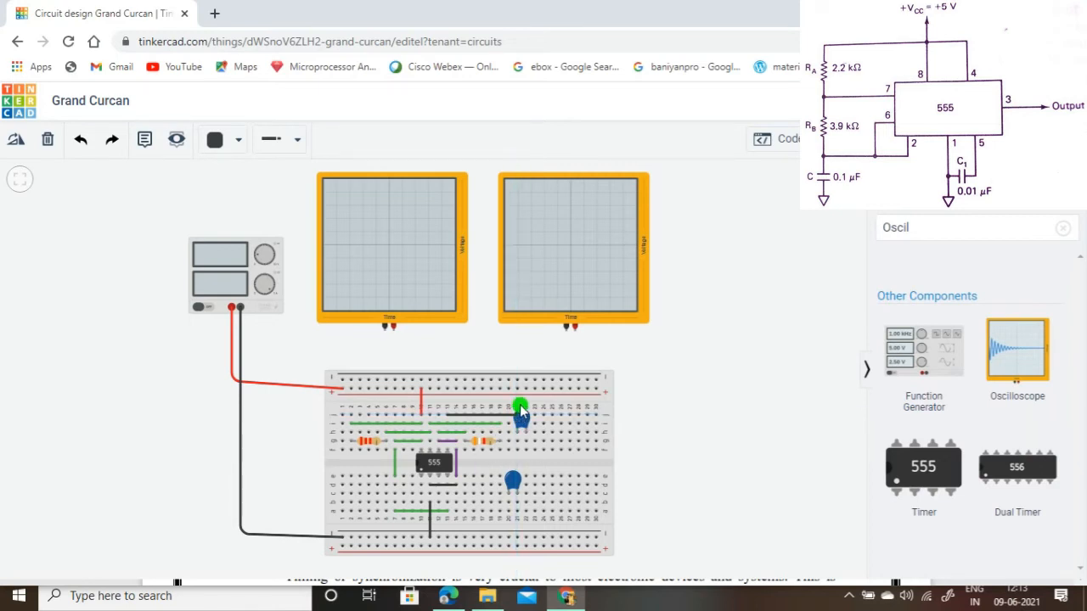
click(516, 416)
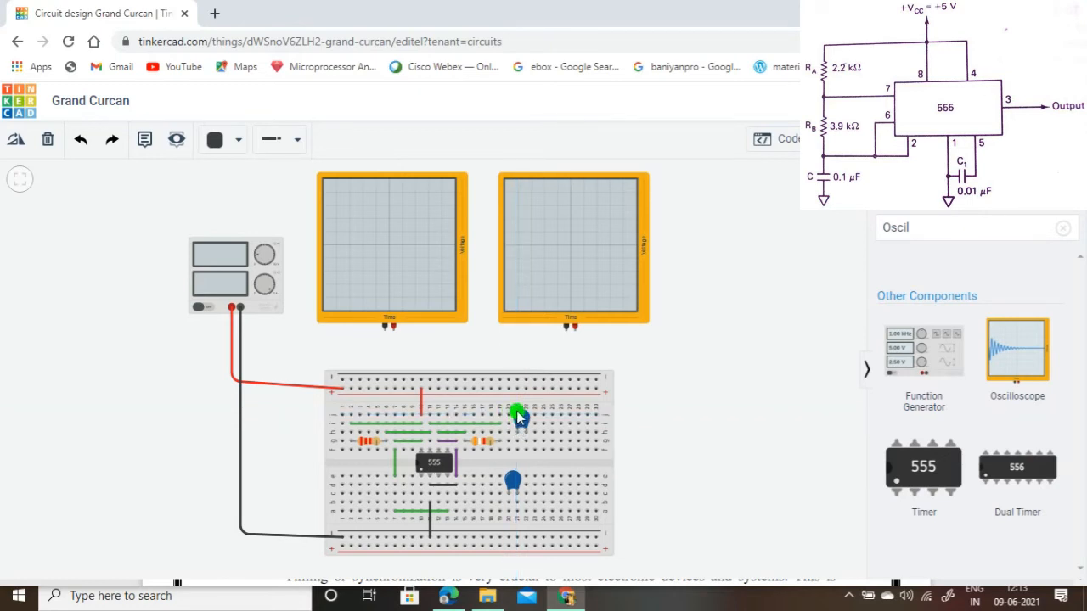
Step: Shift the upper capacitor down one row and wire its column 21 to column 13 in row j, in green
click(521, 414)
mouse_move(521, 423)
mouse_down()
mouse_move(525, 433)
mouse_move(517, 417)
mouse_up()
click(518, 419)
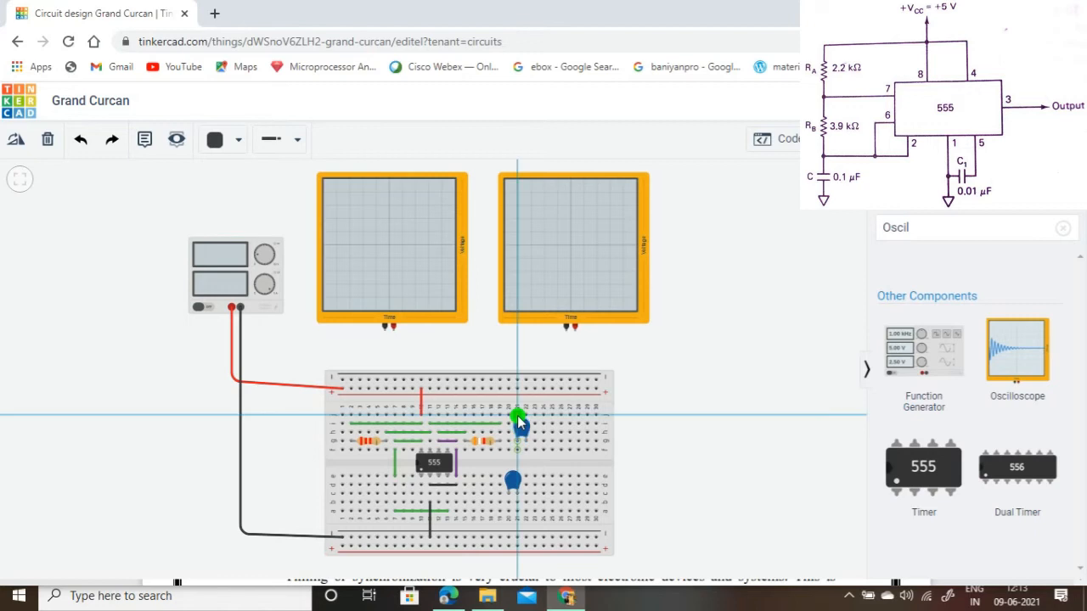
click(448, 414)
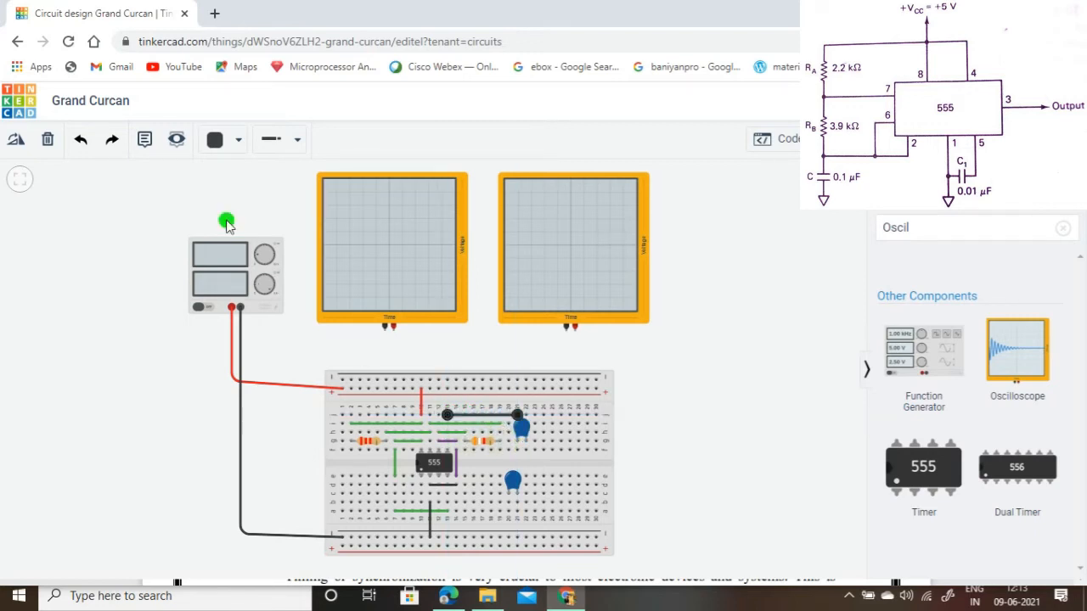
click(241, 144)
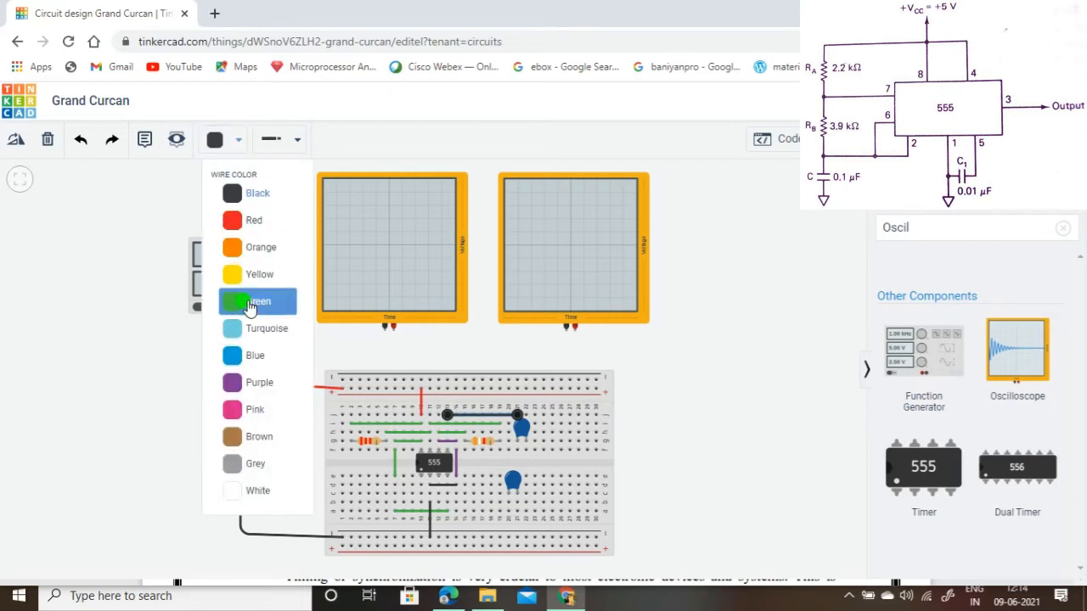
click(242, 287)
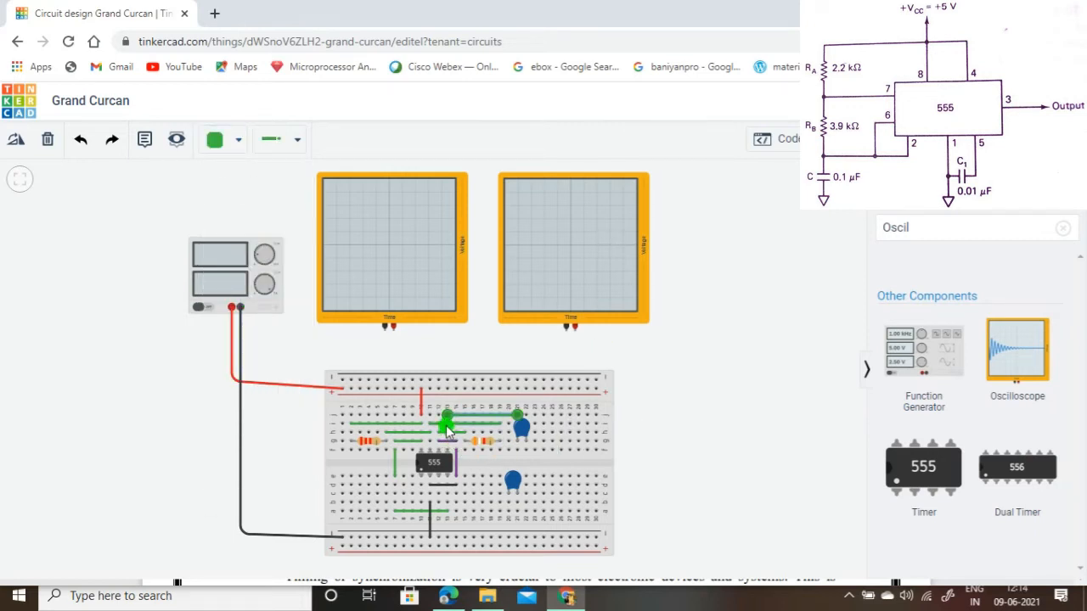
Step: Connect the 0.01 µF capacitor's leg in column 22 to the lower negative rail with a black wire
click(522, 431)
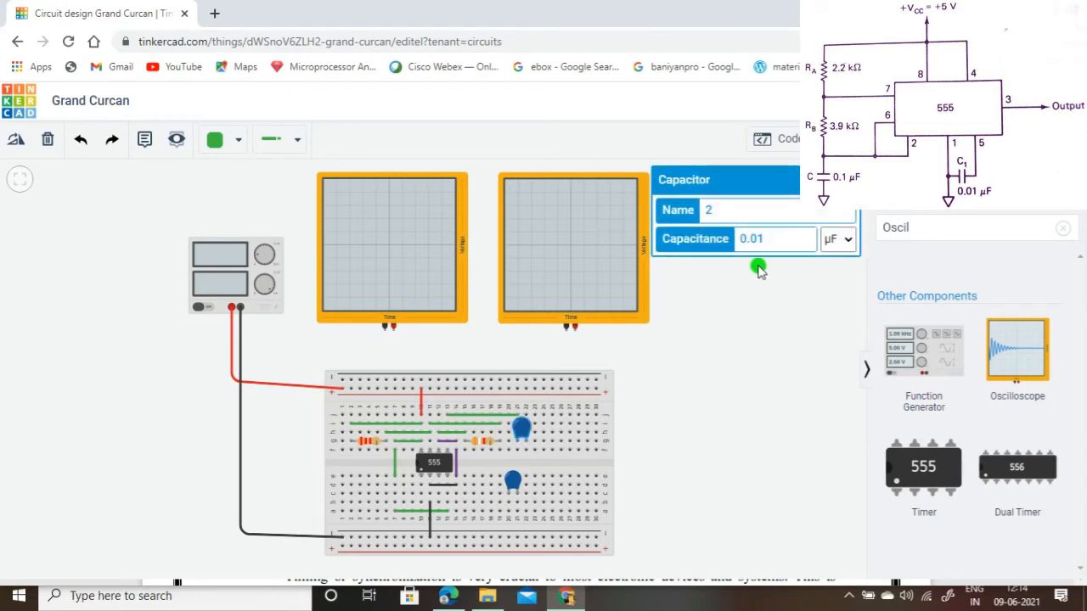
drag(567, 441, 529, 456)
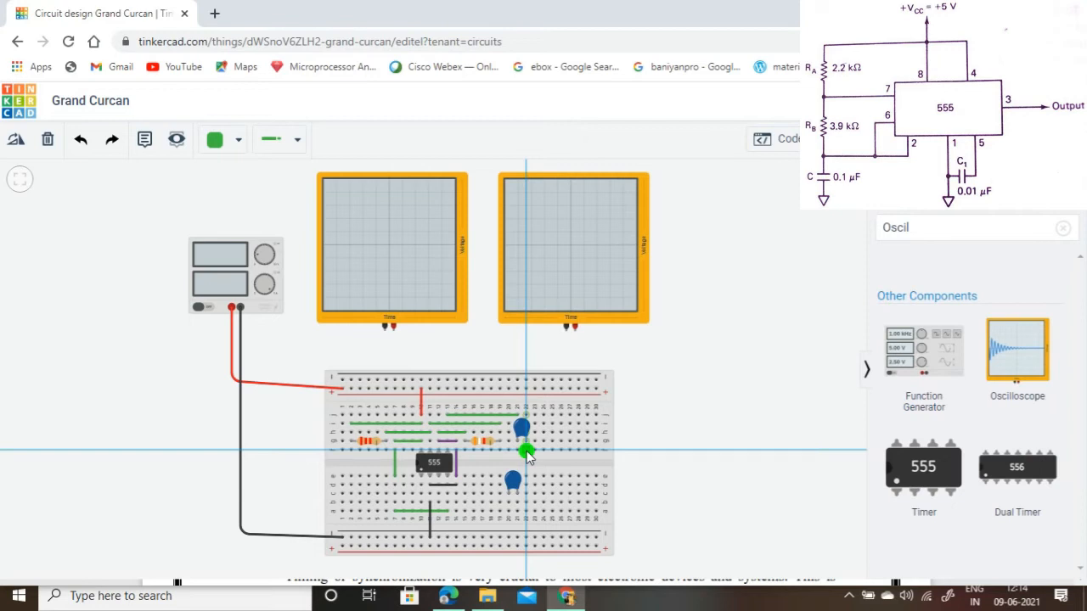
click(526, 452)
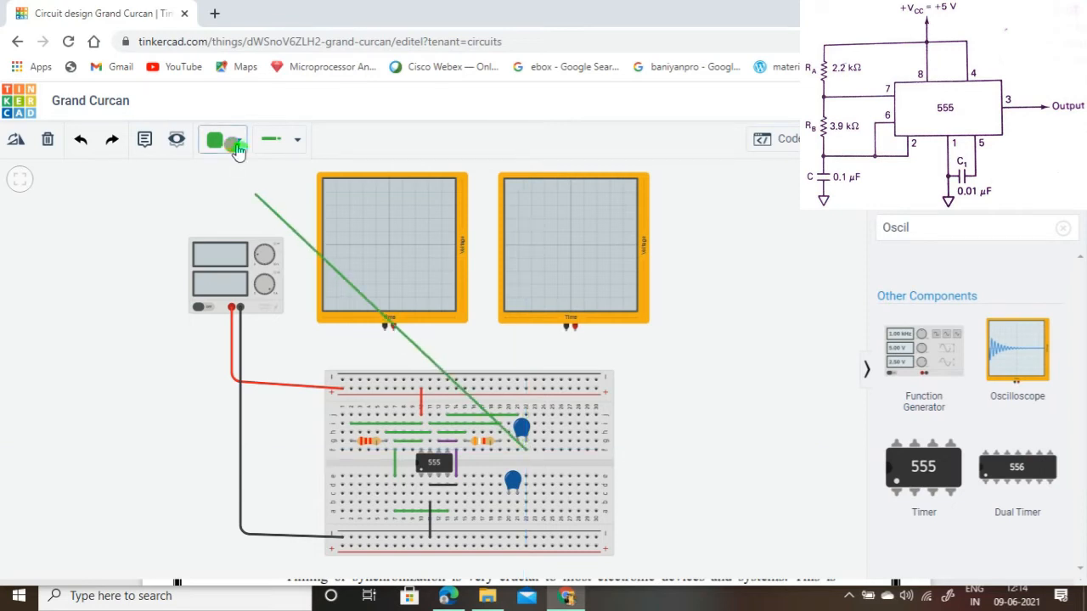
key(Escape)
click(240, 139)
click(256, 193)
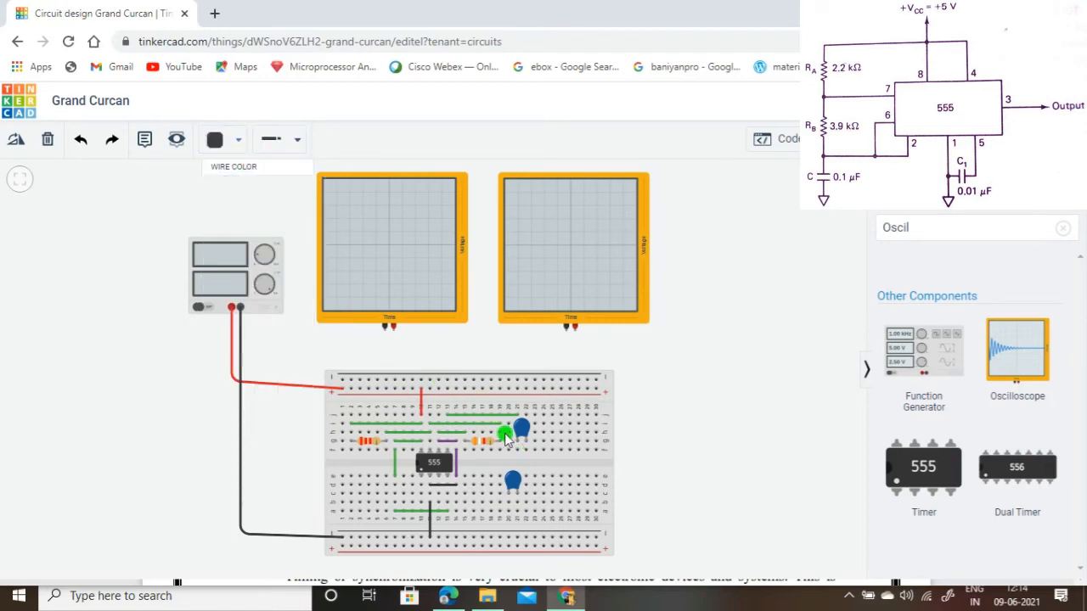
click(526, 452)
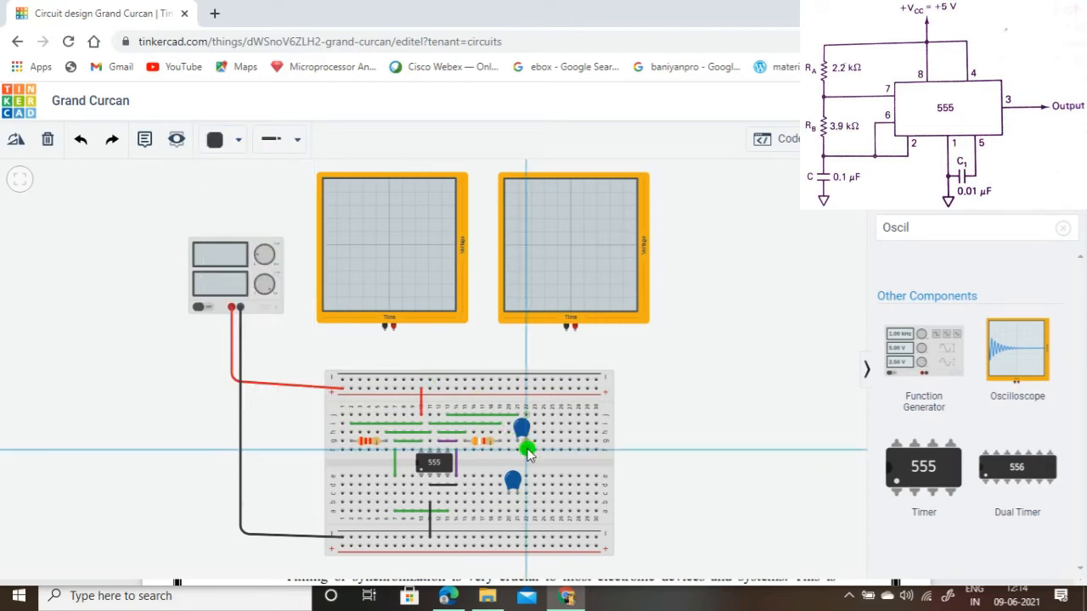
click(526, 537)
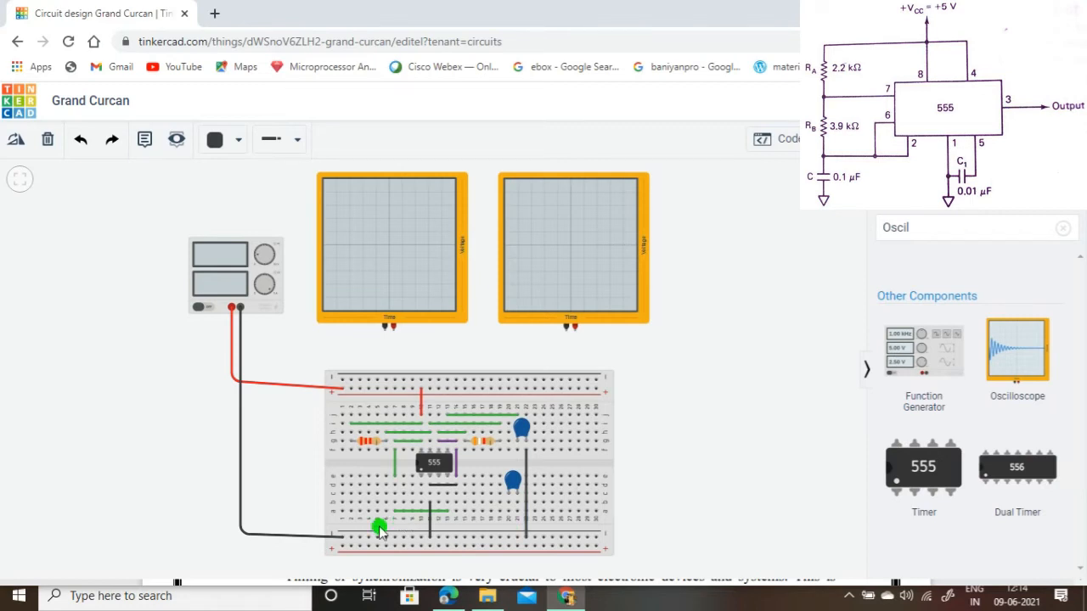
Step: Set the lower capacitor's capacitance to 0.1 µF and move it to columns 17 and 18
click(515, 481)
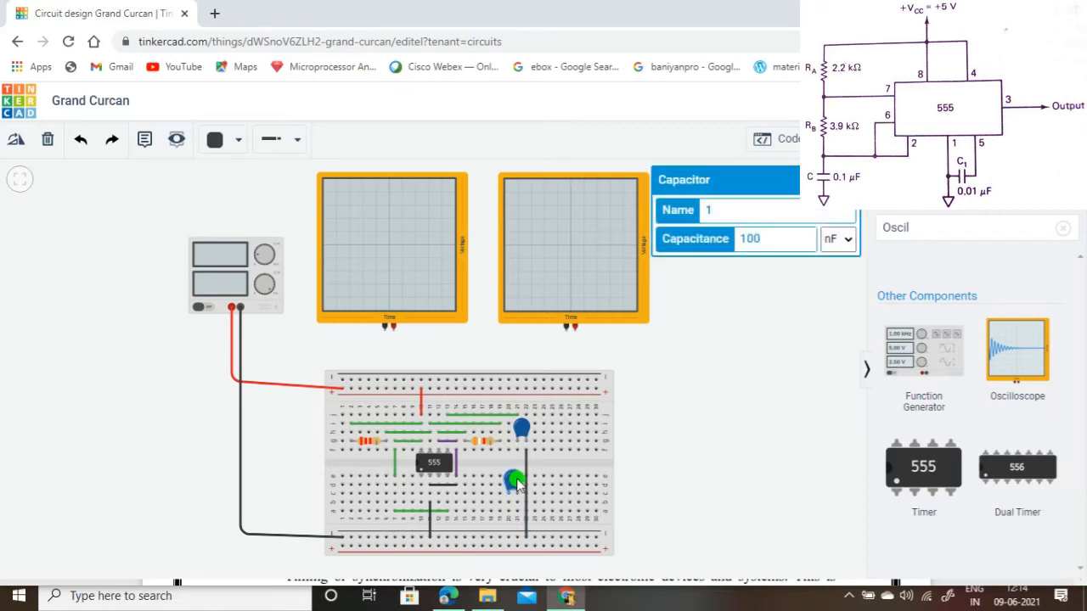
drag(773, 242, 723, 238)
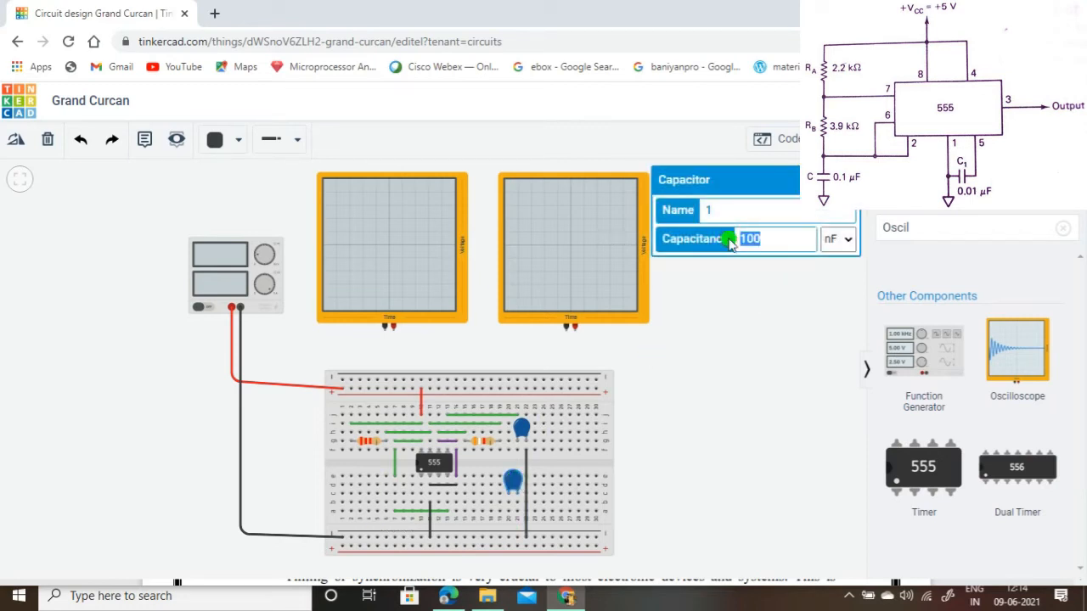
text(0.1)
click(847, 246)
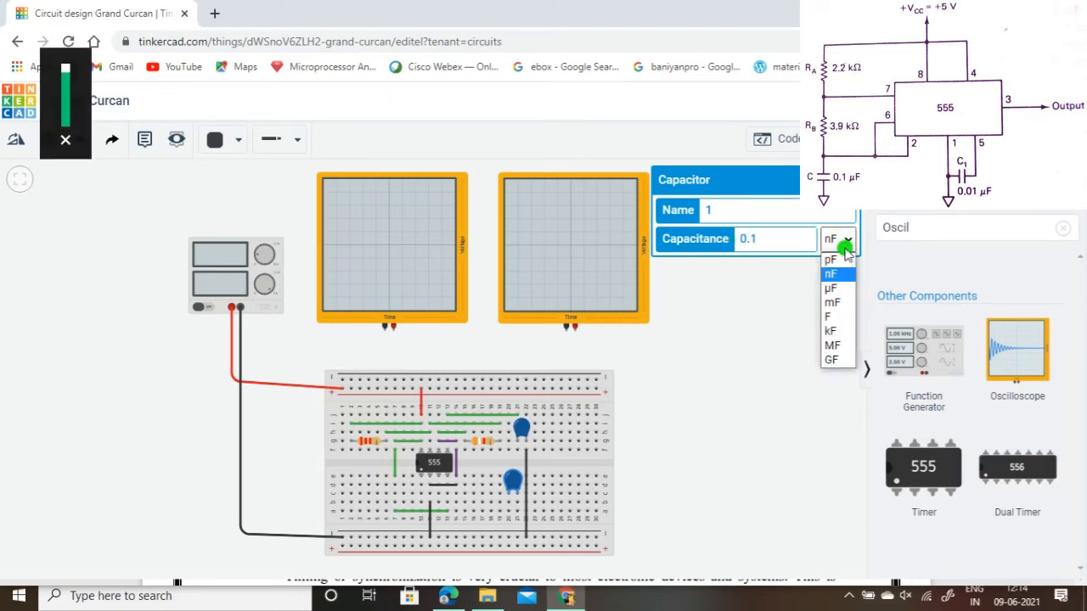
click(836, 286)
drag(513, 481, 487, 481)
click(716, 459)
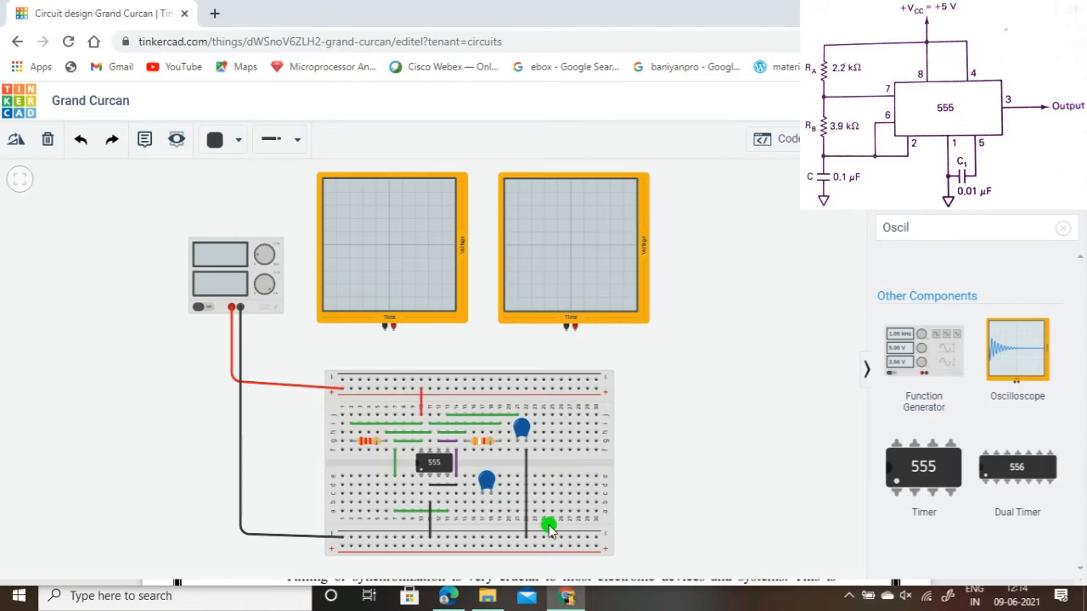
Step: Wire the 0.1 µF capacitor's column 17 to column 11 in green and its column 18 to the lower negative rail in black
click(490, 488)
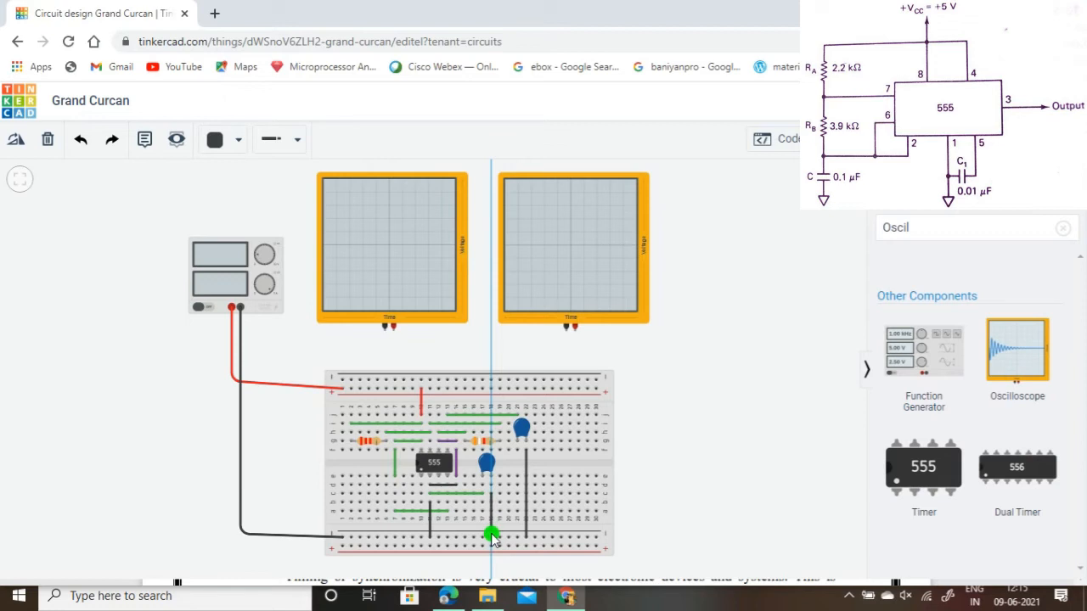
click(493, 533)
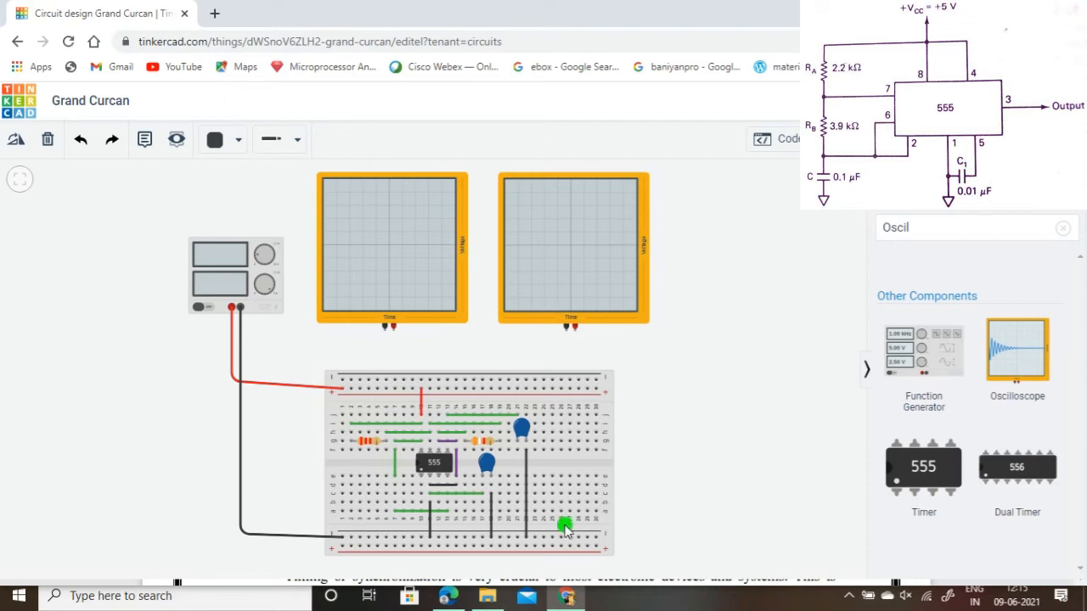
Step: Run yellow wires from the timer output in column 12 to column 1 and on to the first oscilloscope's positive terminal
click(438, 502)
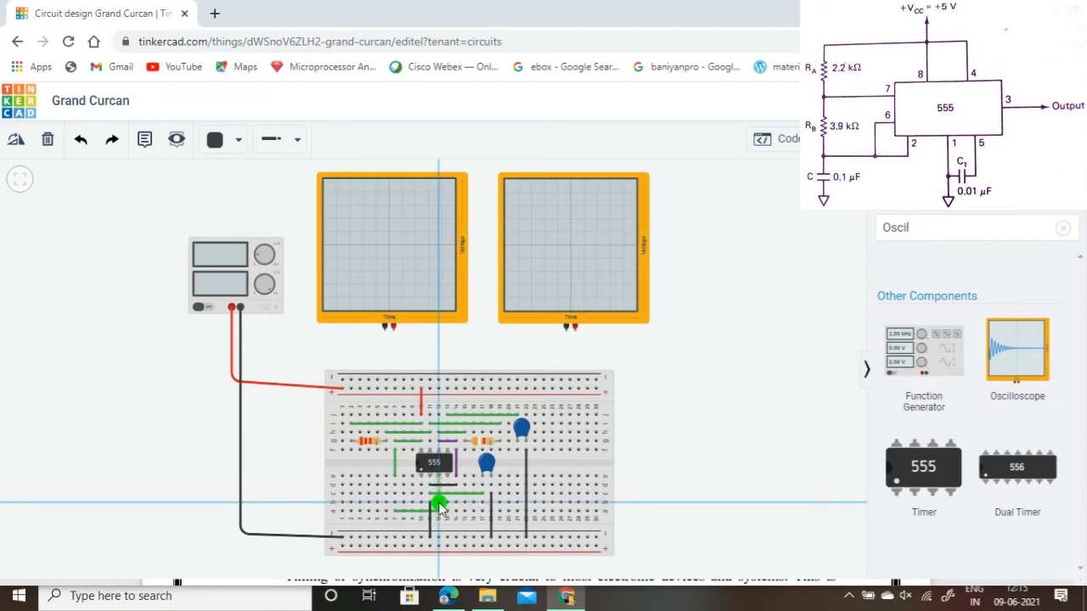
click(239, 142)
click(259, 276)
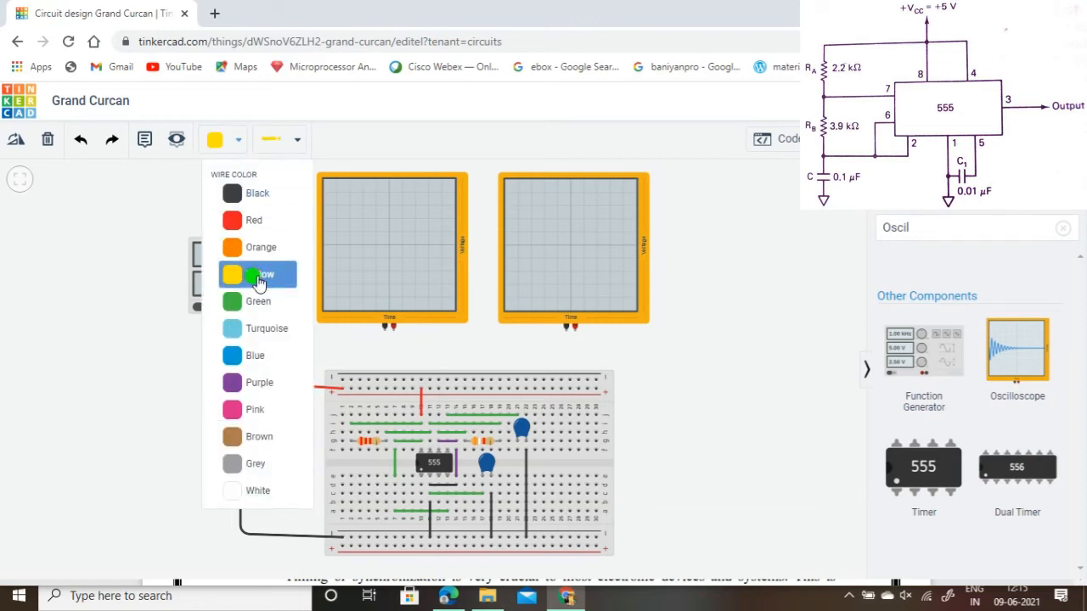
click(438, 504)
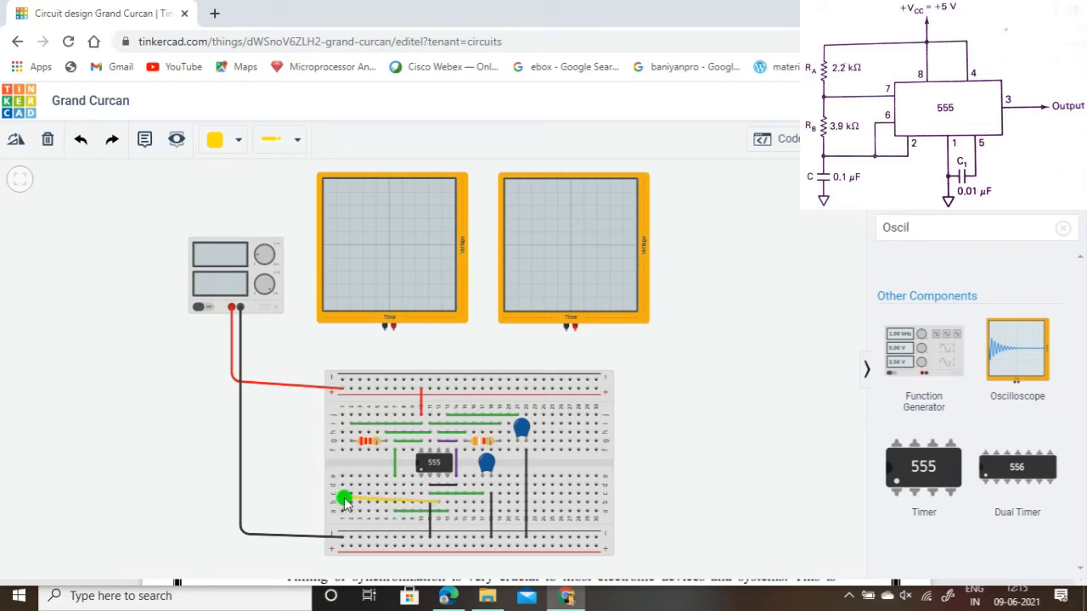
click(343, 503)
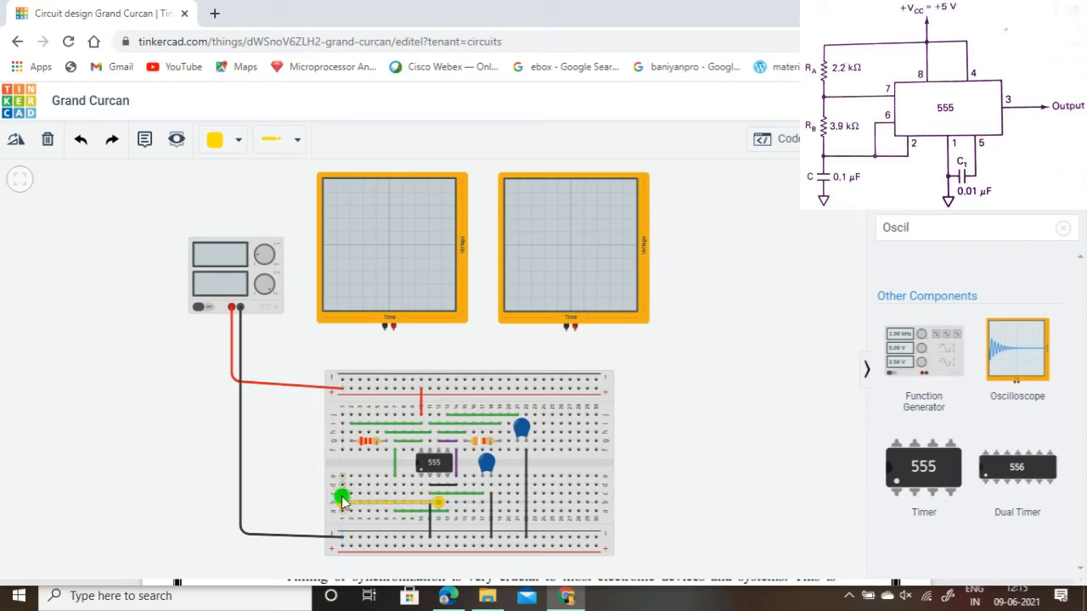
click(339, 498)
click(393, 328)
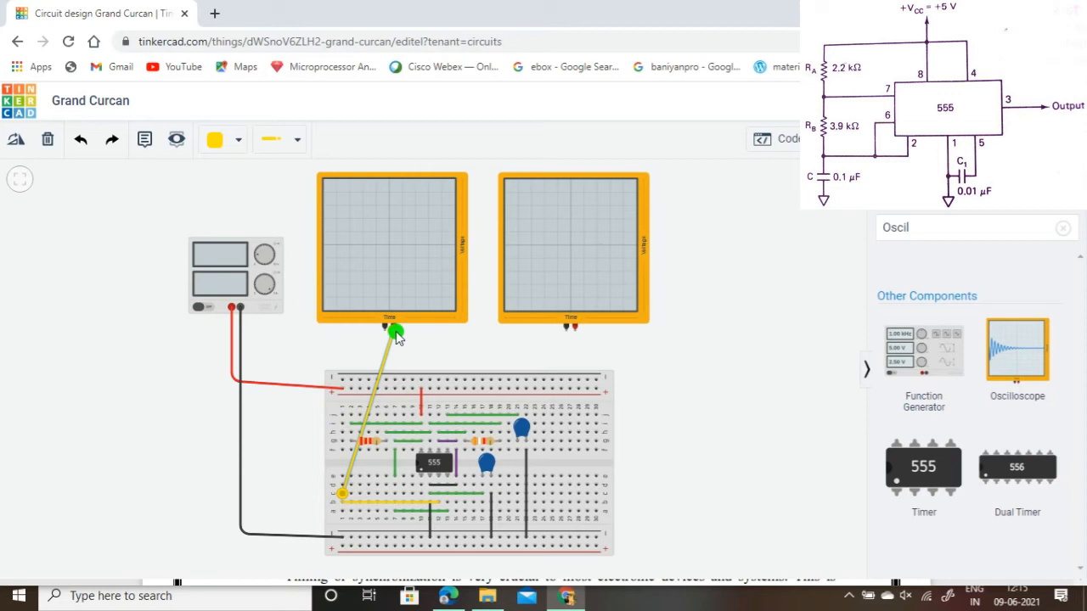
Step: Open the unit choices for the first oscilloscope's time per division
click(408, 253)
click(839, 242)
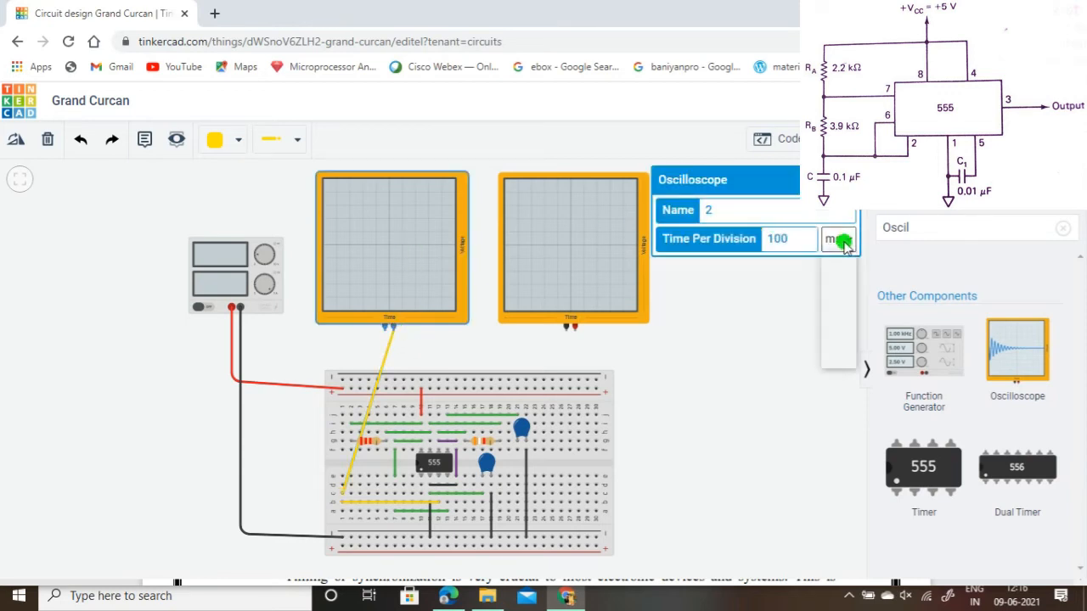